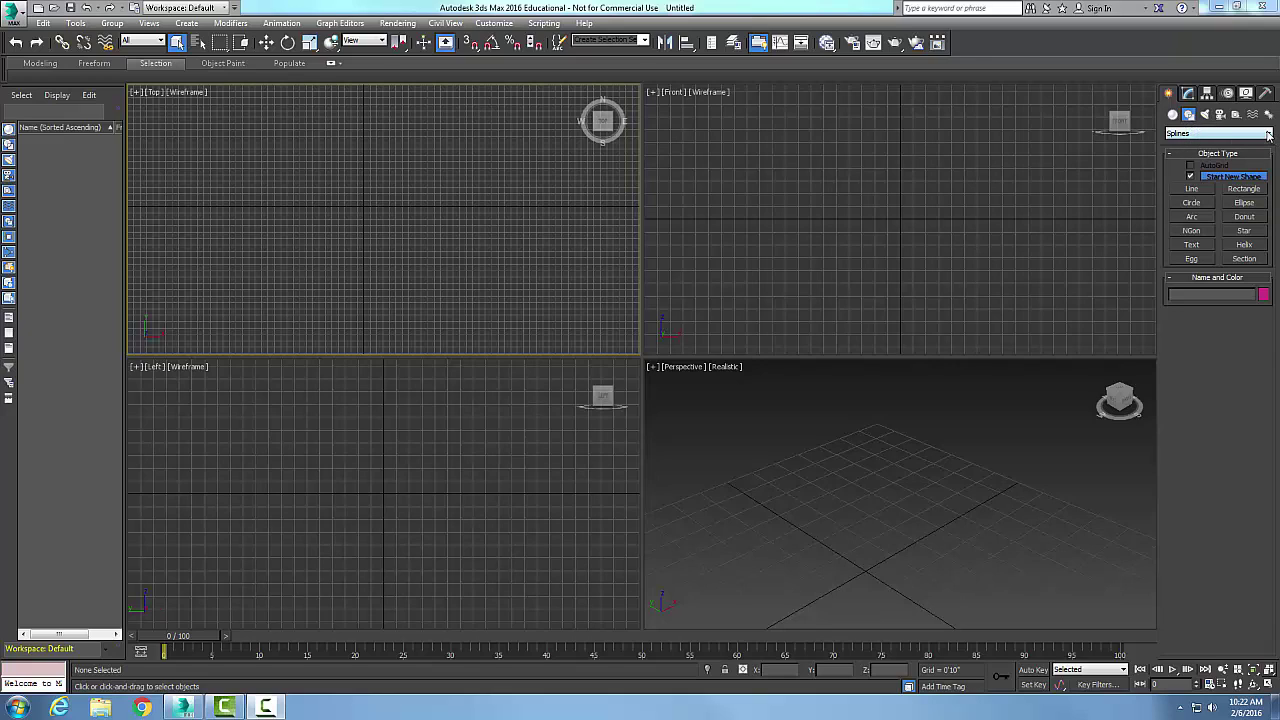
# With the Rectangle spline tool, drag out rectangles of varying sizes near the Top view's top-left.
pyautogui.click(1244, 188)
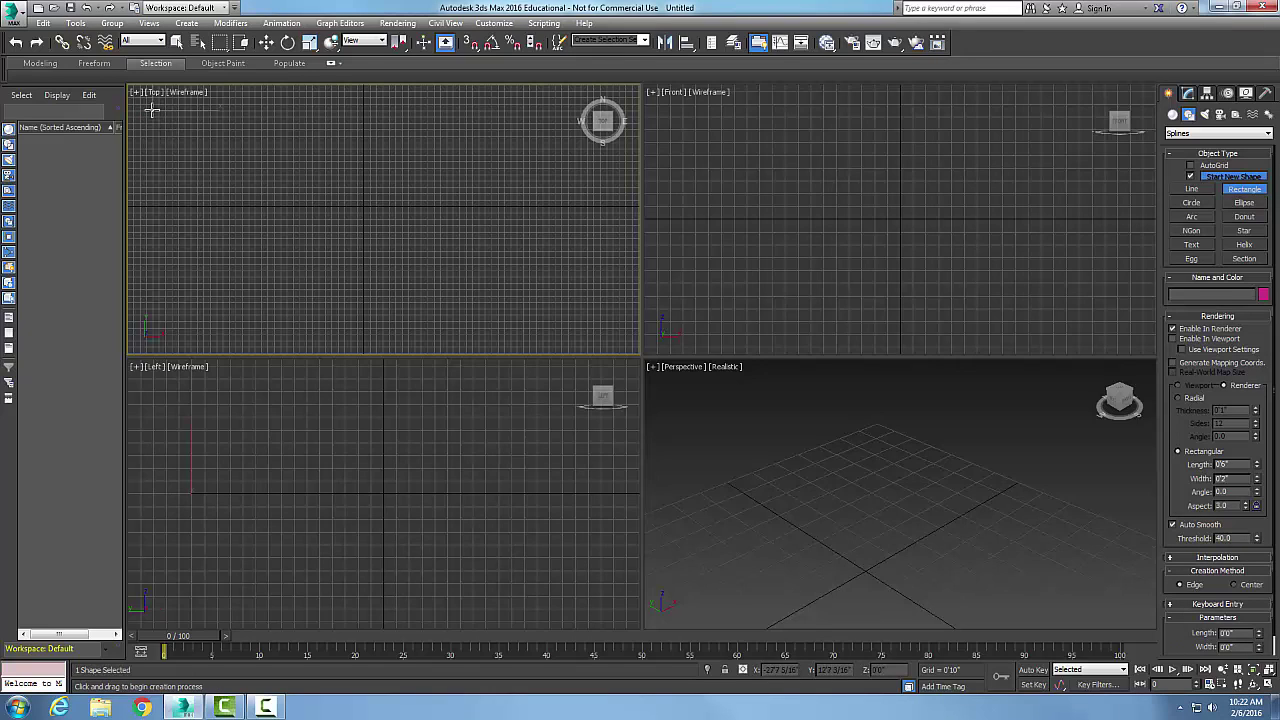
pyautogui.moveTo(152, 110); pyautogui.dragTo(236, 161)
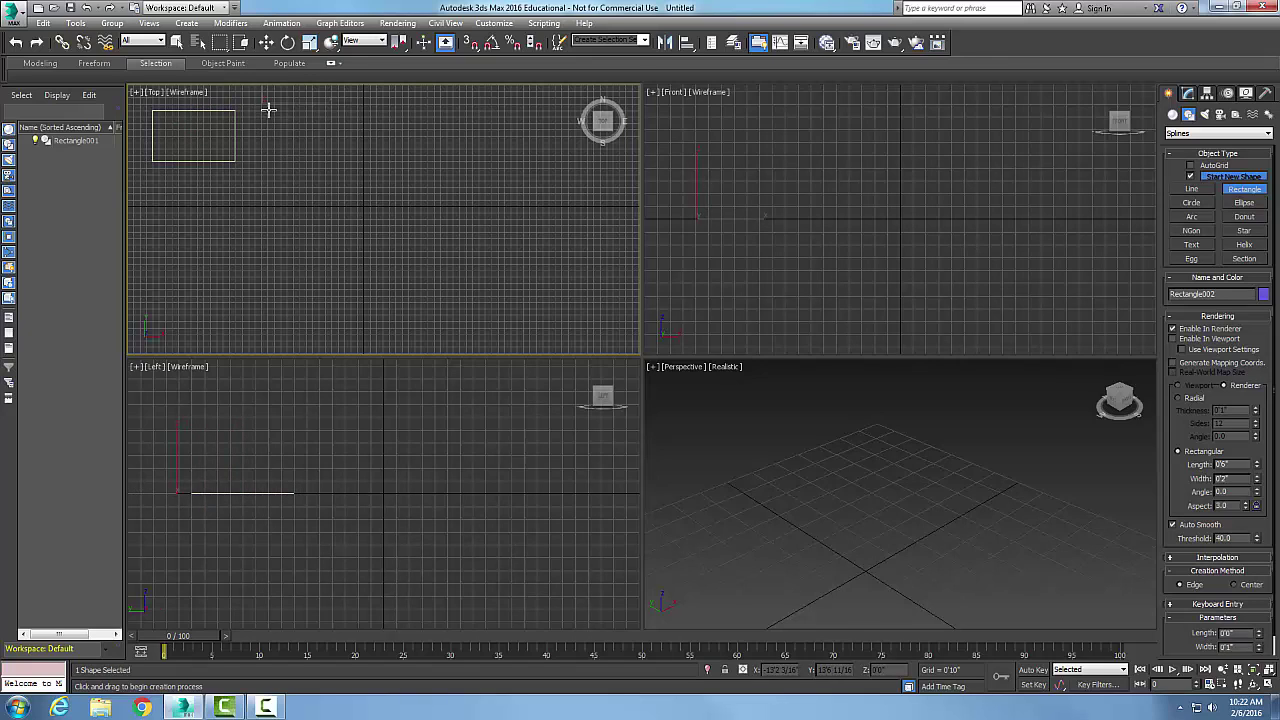
pyautogui.moveTo(263, 103); pyautogui.dragTo(281, 165)
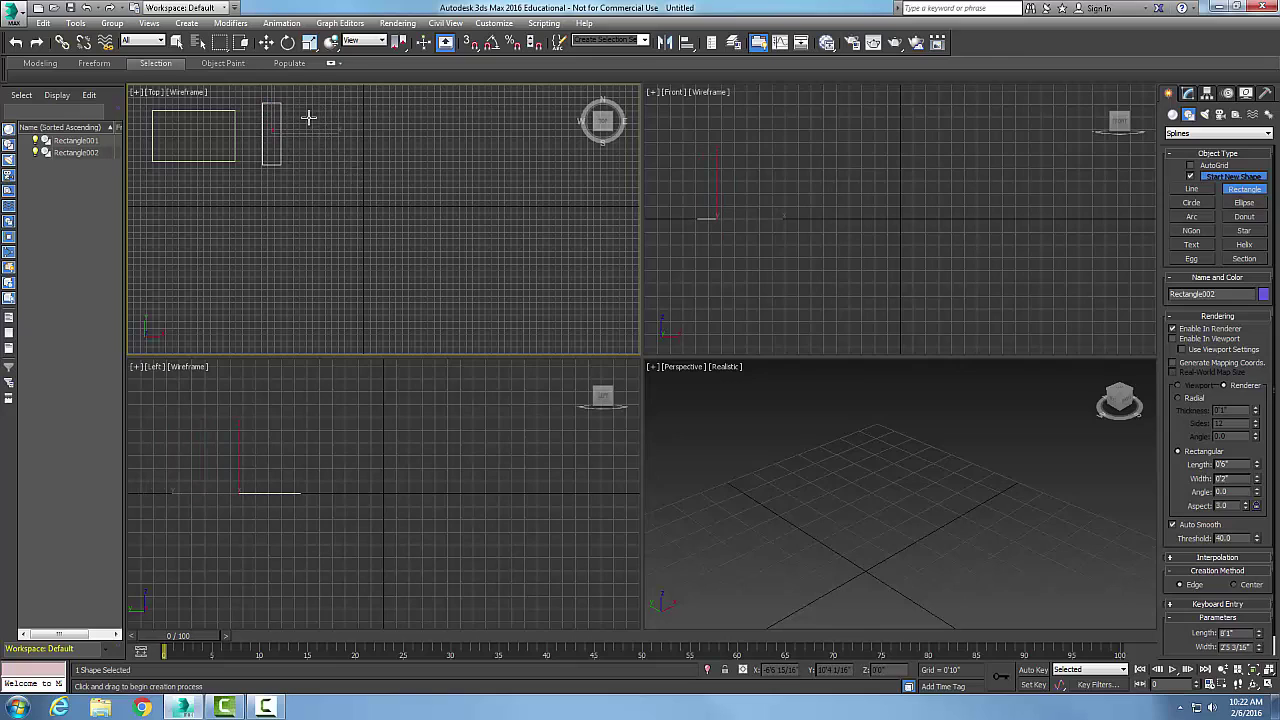
pyautogui.moveTo(300, 97); pyautogui.dragTo(373, 157)
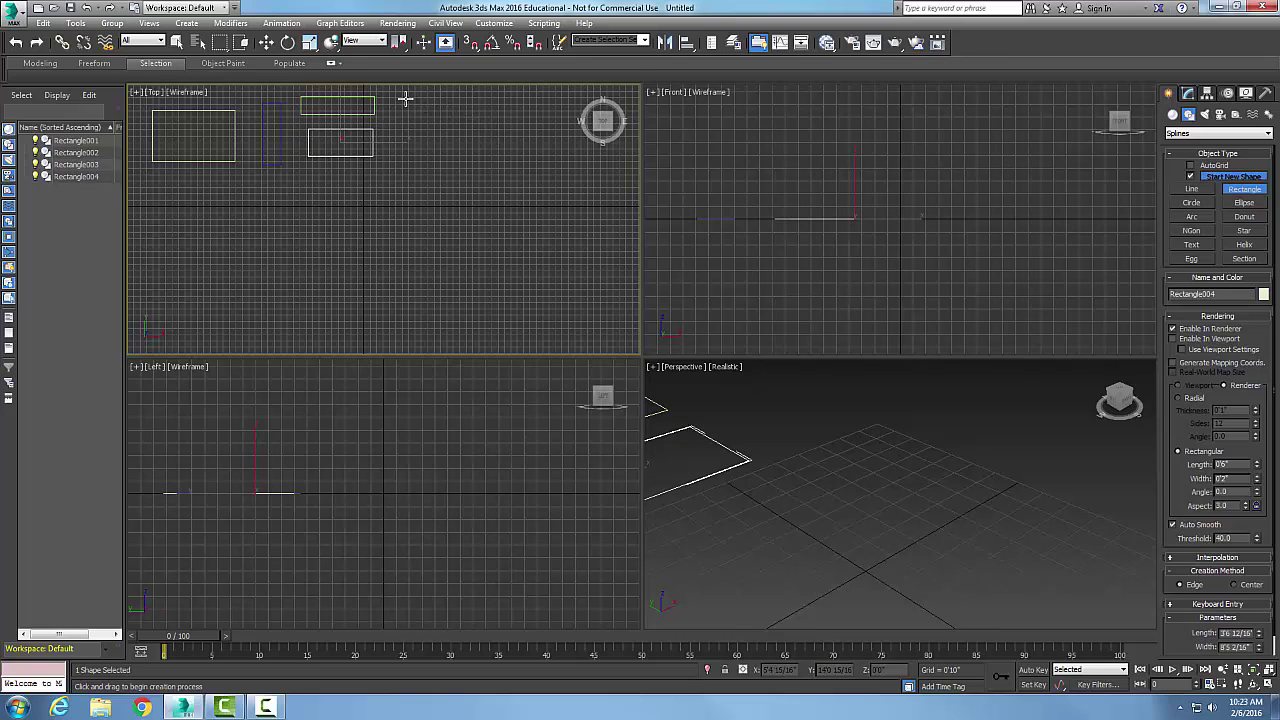
# Drag out two more squarish rectangles to the right of the existing ones, Rectangle005 and Rectangle006.
pyautogui.moveTo(406, 98); pyautogui.dragTo(459, 160)
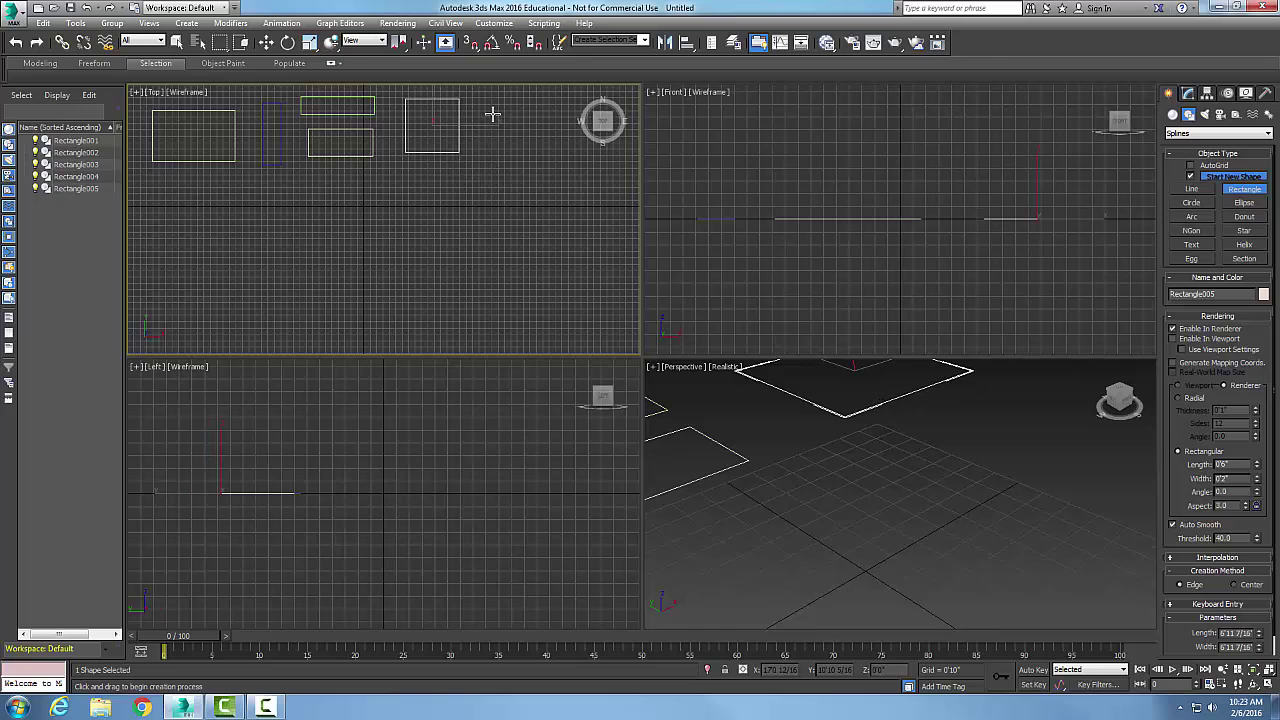
pyautogui.moveTo(484, 104); pyautogui.dragTo(557, 143)
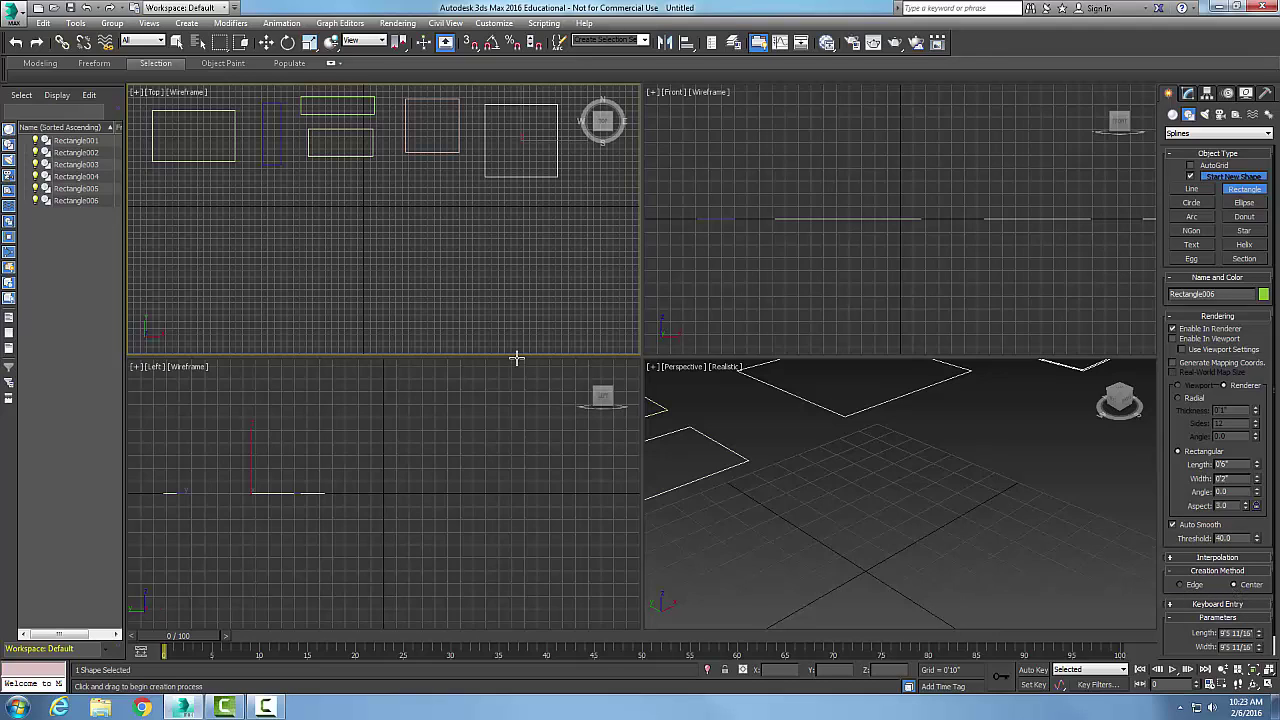
# Draw Rectangle007 and Rectangle008 outward from their centre points in the Top viewport.
pyautogui.moveTo(195, 222); pyautogui.dragTo(229, 258)
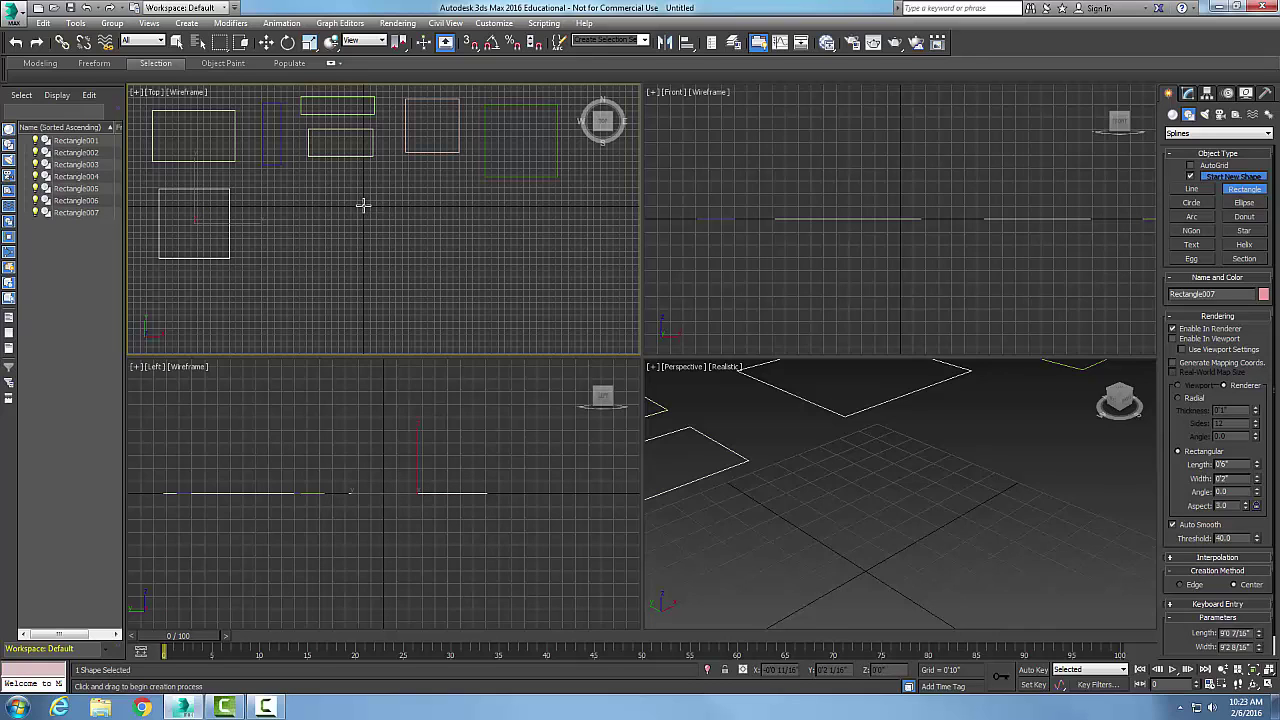
pyautogui.moveTo(364, 205); pyautogui.dragTo(402, 242)
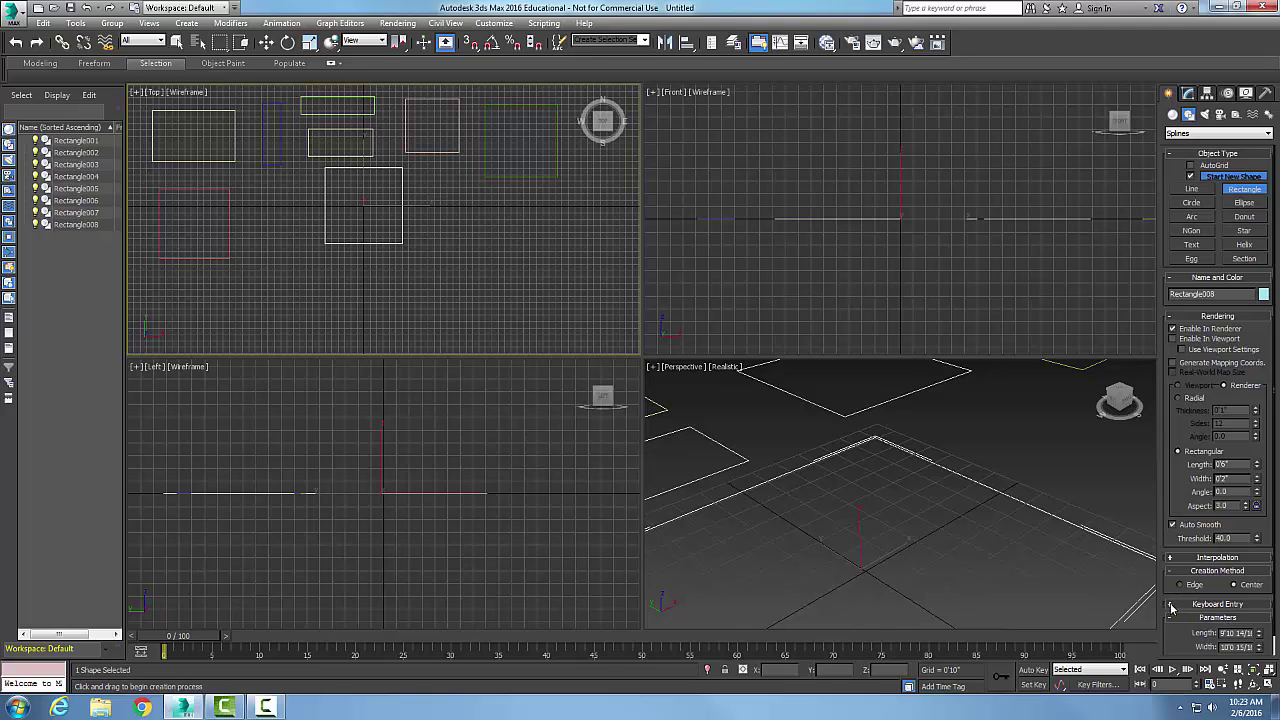
# Expand Keyboard Entry to show the rectangle's X/Y/Z, length, width and corner radius fields.
pyautogui.click(1172, 605)
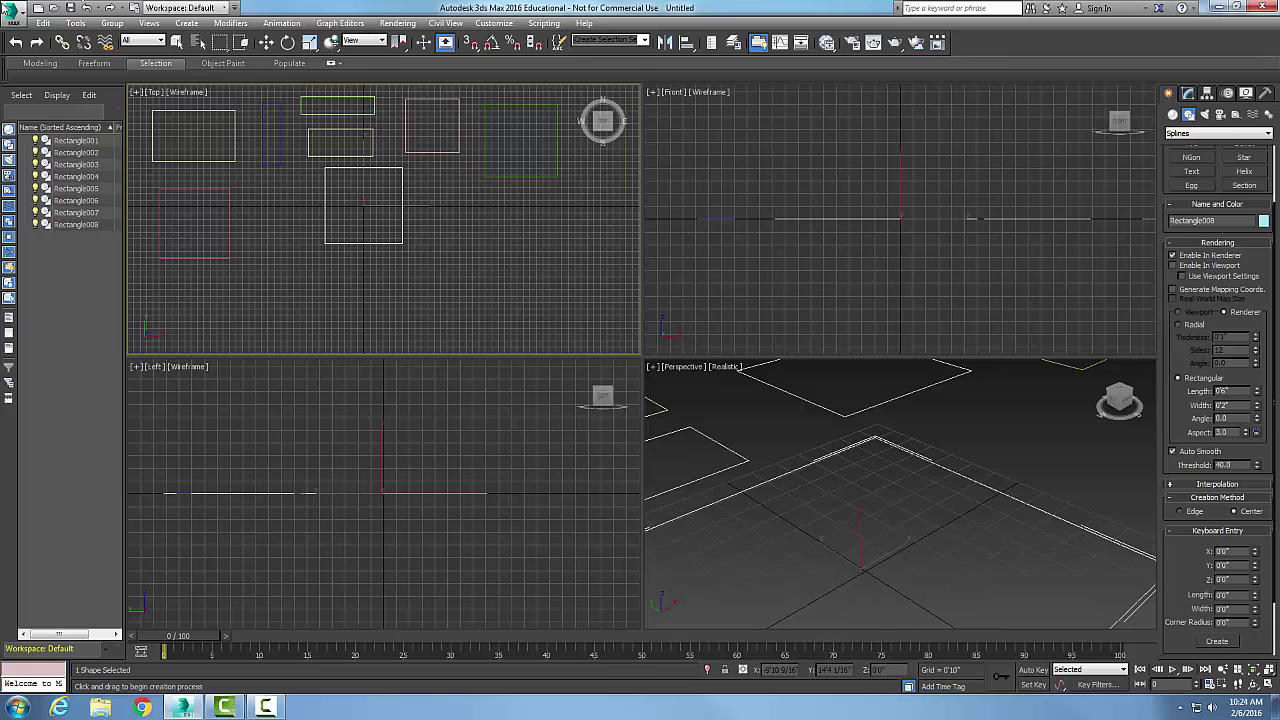
# Reset to a new empty scene, discarding the eight rectangles without saving.
pyautogui.click(38, 8)
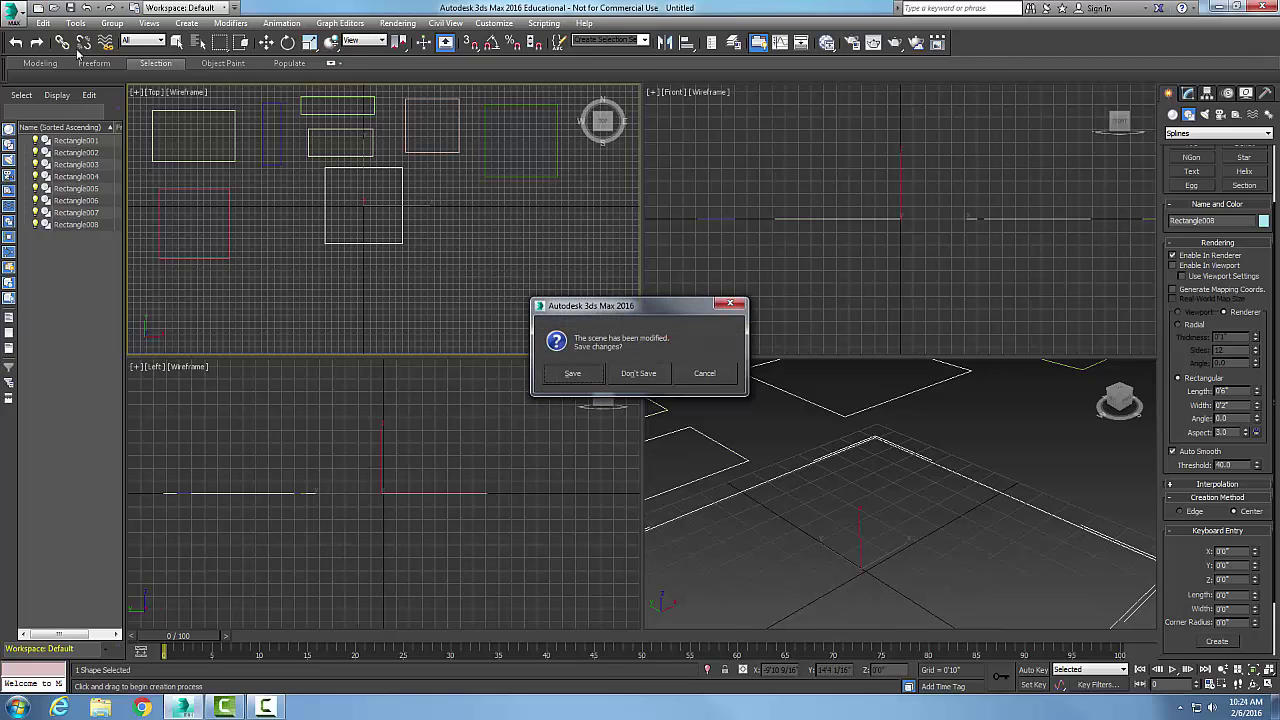
pyautogui.click(625, 376)
pyautogui.click(620, 391)
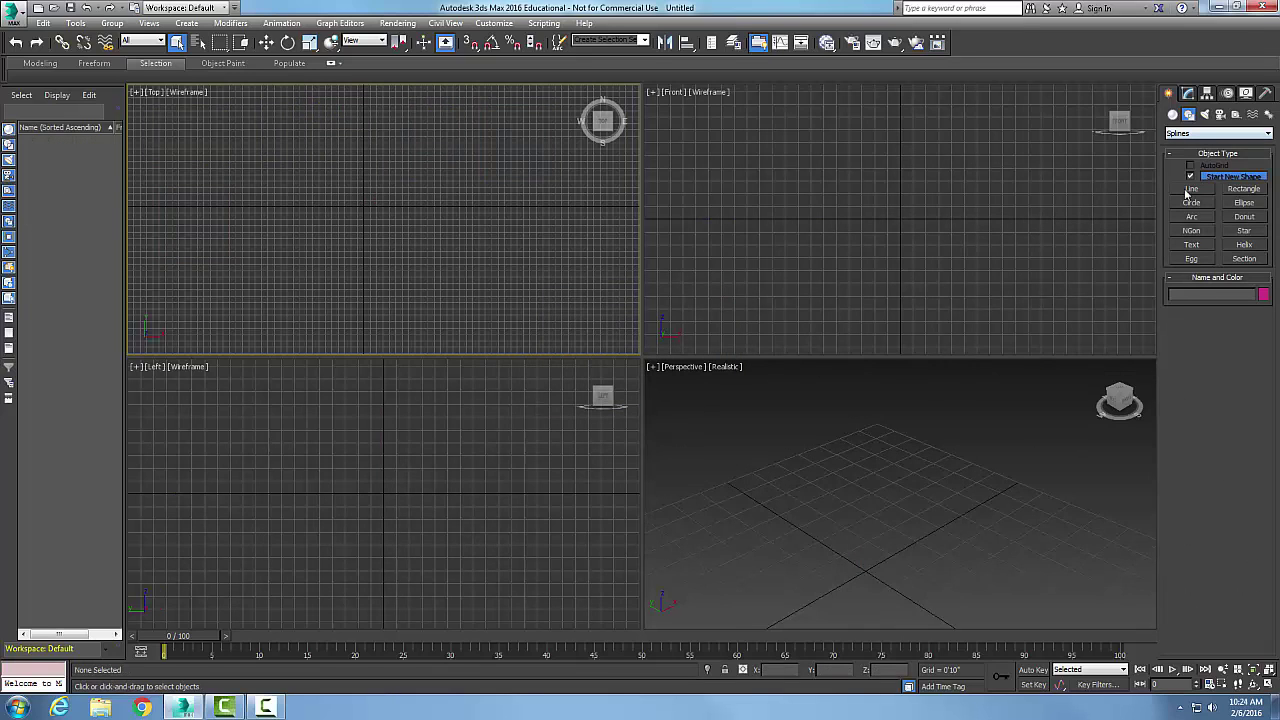
# Create Rectangle001 via Keyboard Entry with length 20', width 10' and corner radius 2'.
pyautogui.click(1243, 189)
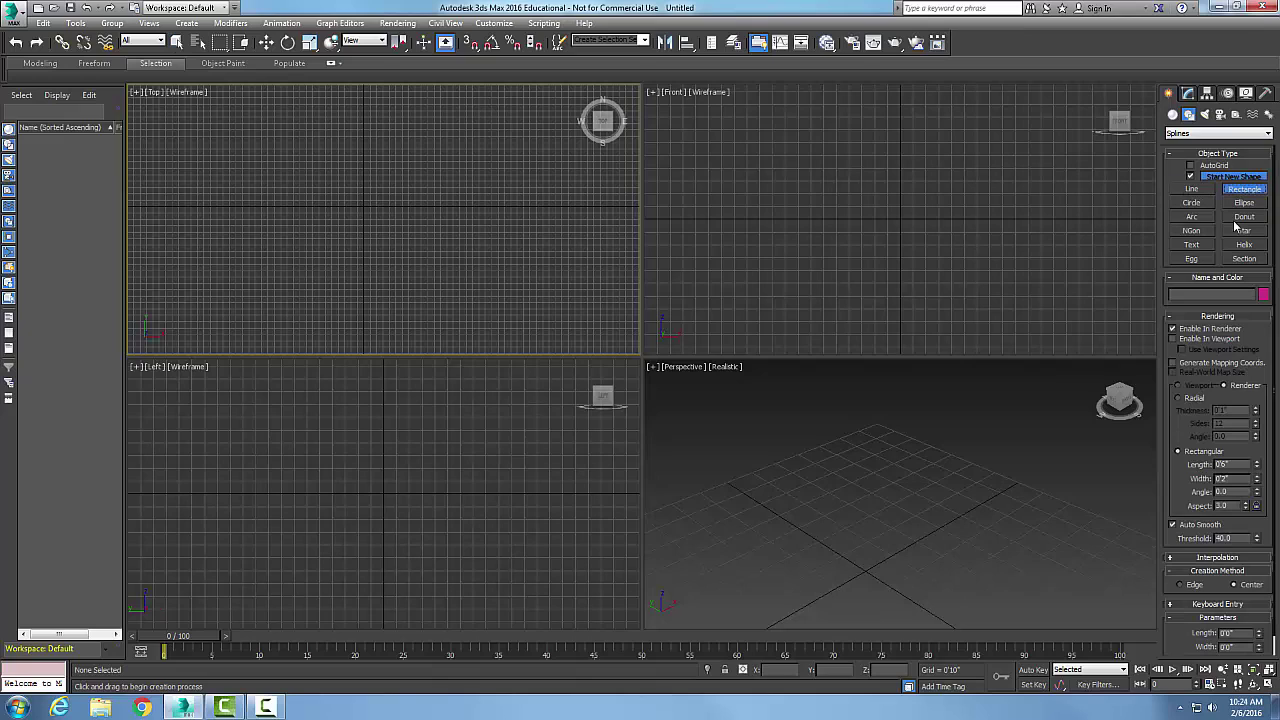
pyautogui.click(1176, 605)
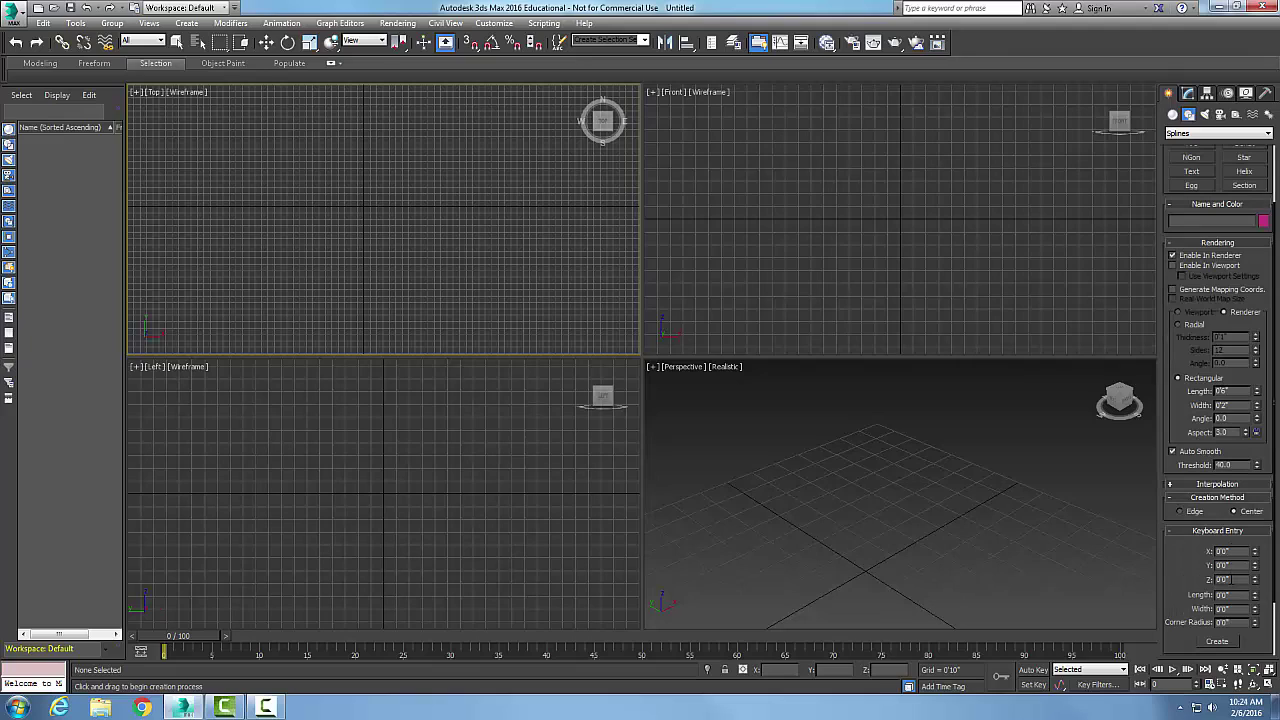
pyautogui.click(1237, 595)
pyautogui.write('20')
pyautogui.press('Tab')
pyautogui.write('1')
pyautogui.click(1233, 622)
pyautogui.write('2')
pyautogui.click(1217, 642)
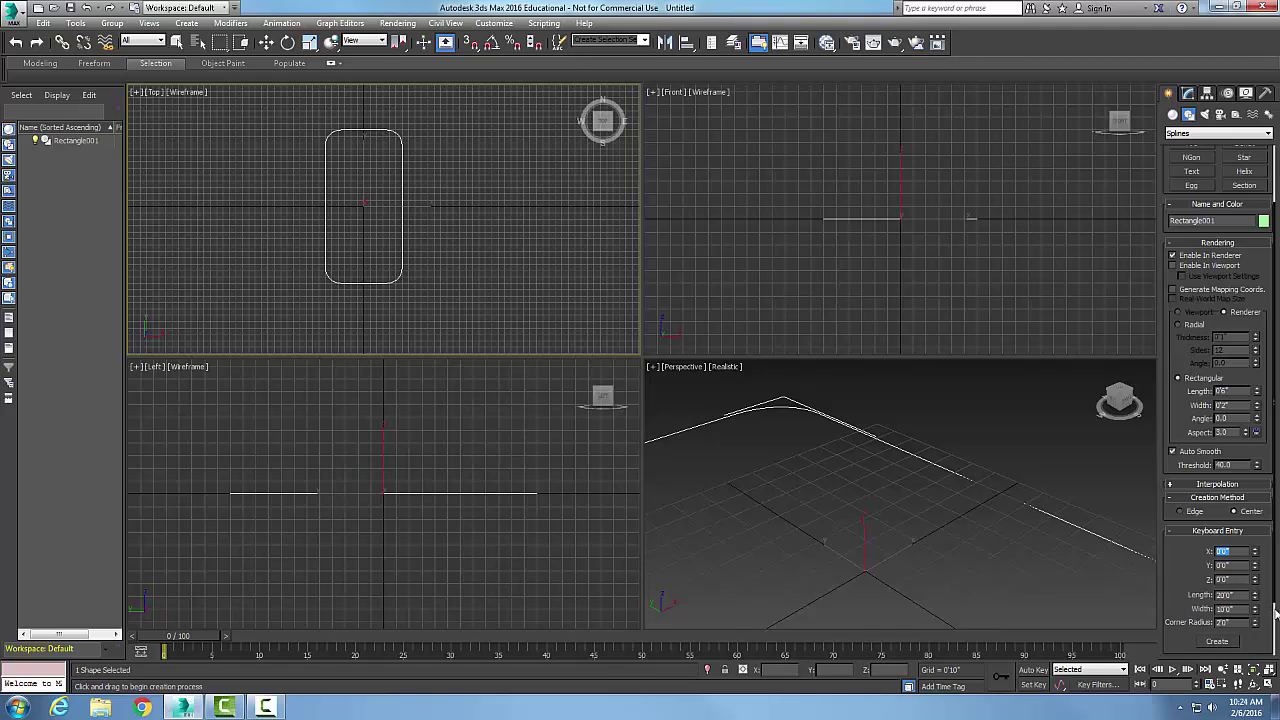
# Scroll the command panel down to reach the rectangle's Creation Method options.
pyautogui.scroll(-2, 1275, 615)
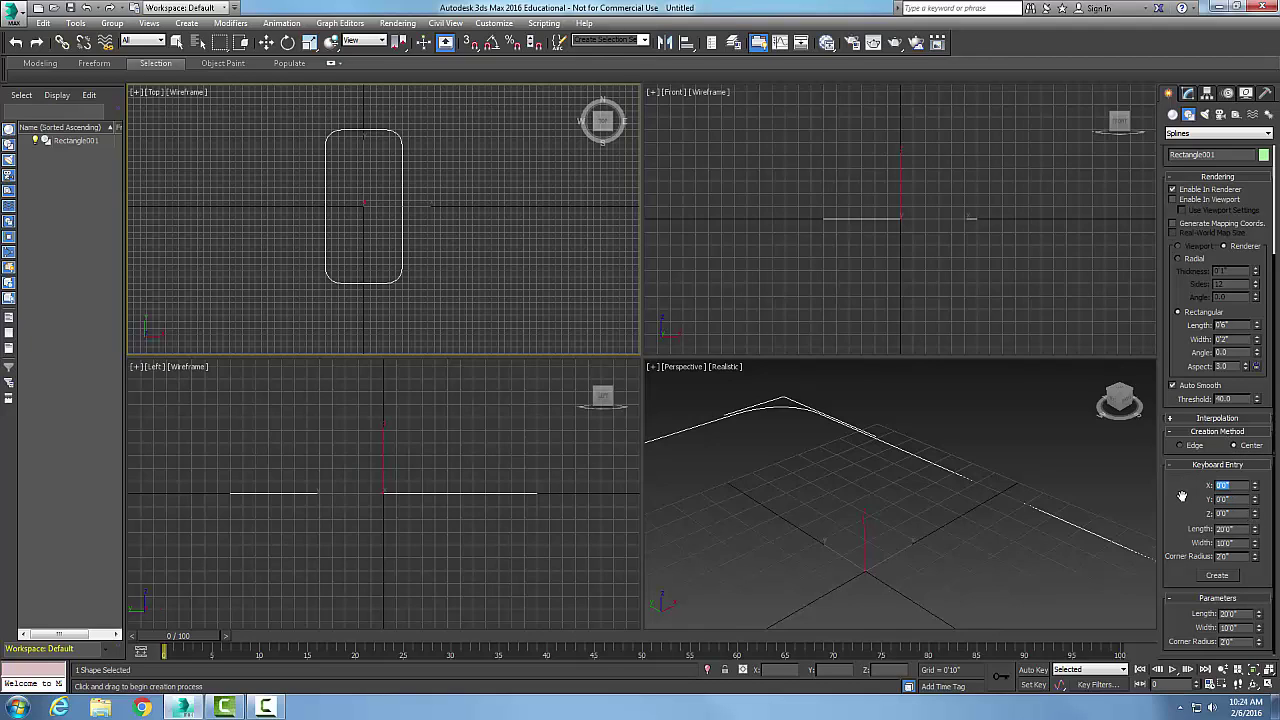
# Using the Edge method, create Rectangle002 at 30' by 10' with a 4' corner radius.
pyautogui.click(1183, 447)
pyautogui.moveTo(1234, 556); pyautogui.dragTo(1203, 557)
pyautogui.write('4')
pyautogui.click(1218, 576)
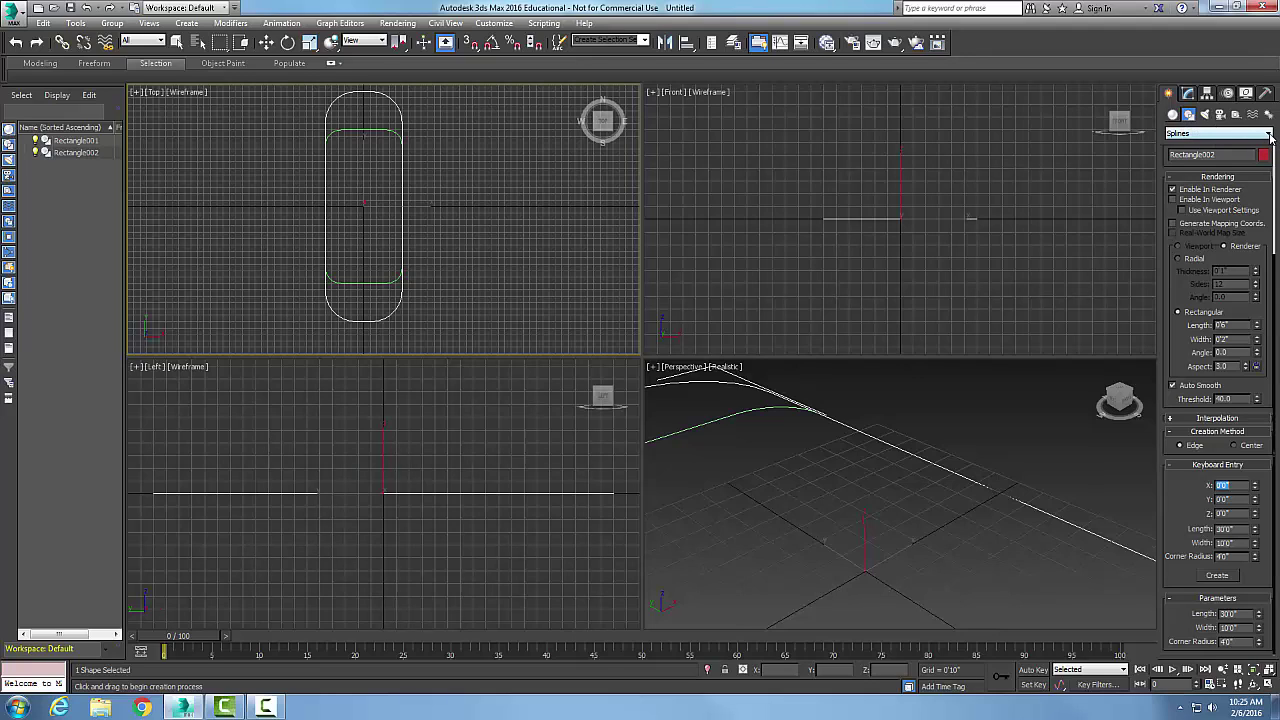
# Exit Rectangle creation and deselect everything, leaving Rectangle001 inside Rectangle002.
pyautogui.click(1269, 134)
pyautogui.click(1180, 147)
pyautogui.rightClick(917, 234)
pyautogui.rightClick(576, 245)
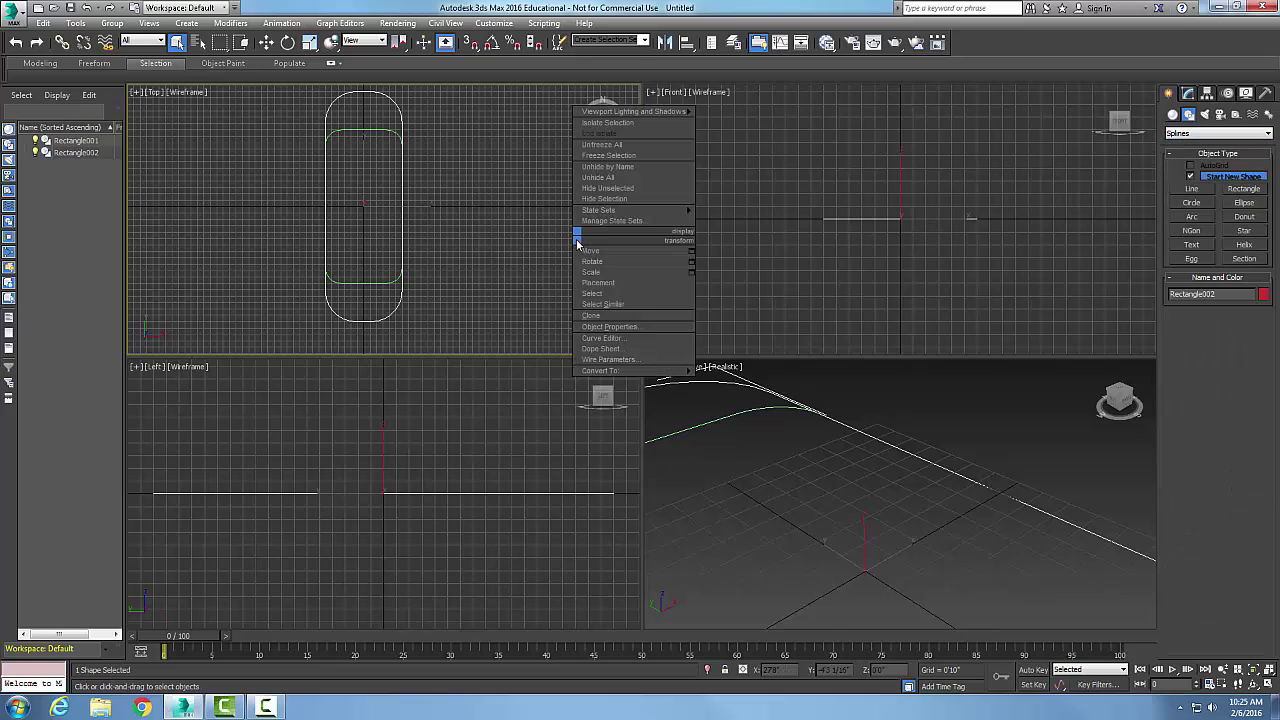
pyautogui.click(457, 280)
pyautogui.click(456, 282)
pyautogui.rightClick(456, 282)
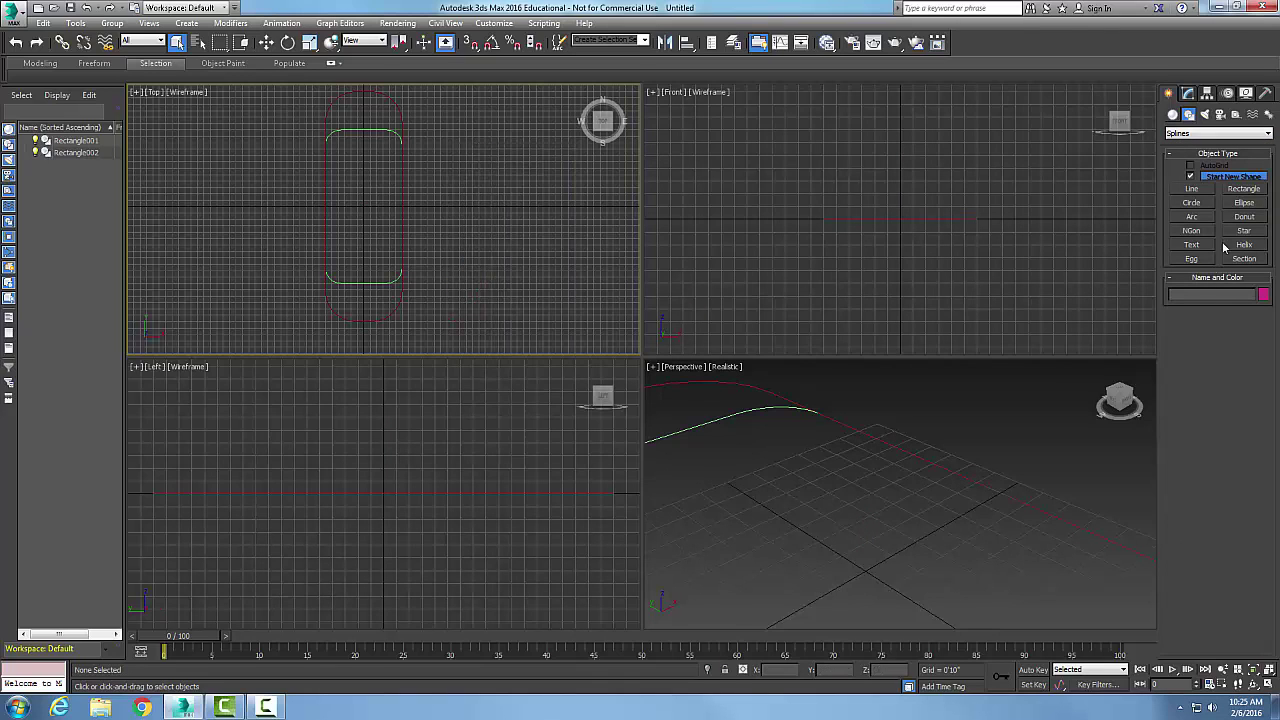